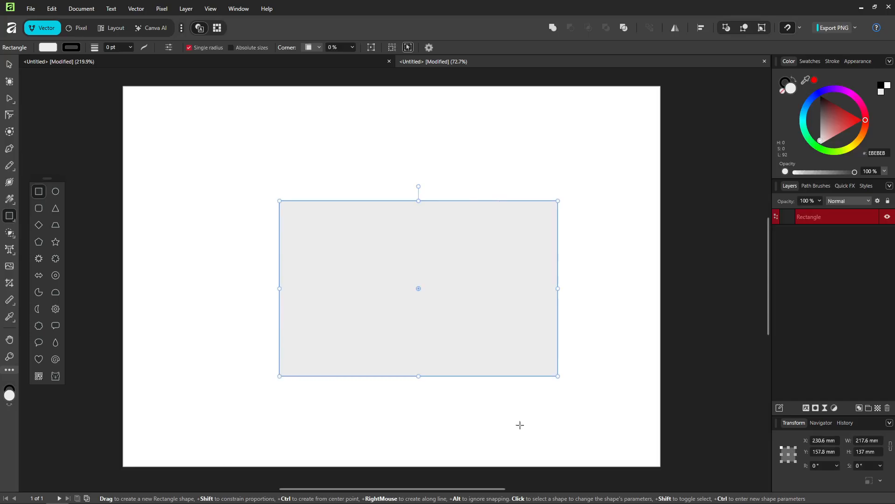
Convert the selected rectangle to curves
left_click(8, 68)
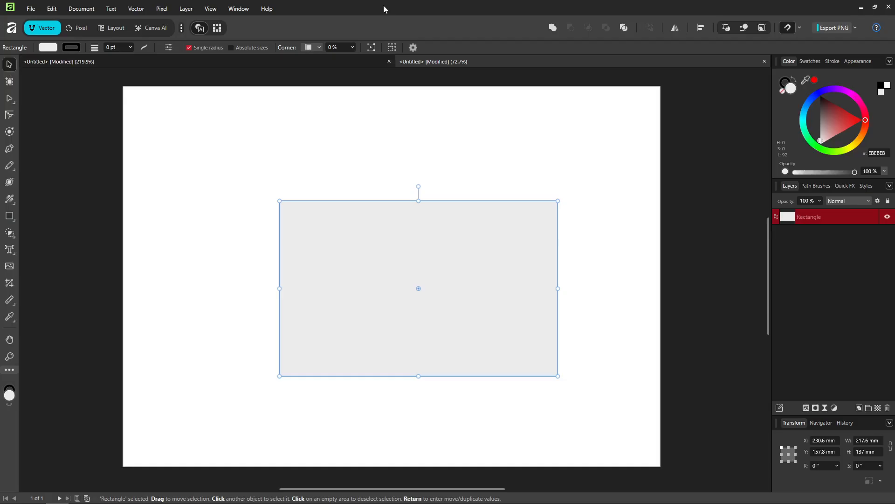
left_click_drag(187, 138, 614, 486)
right_click(496, 266)
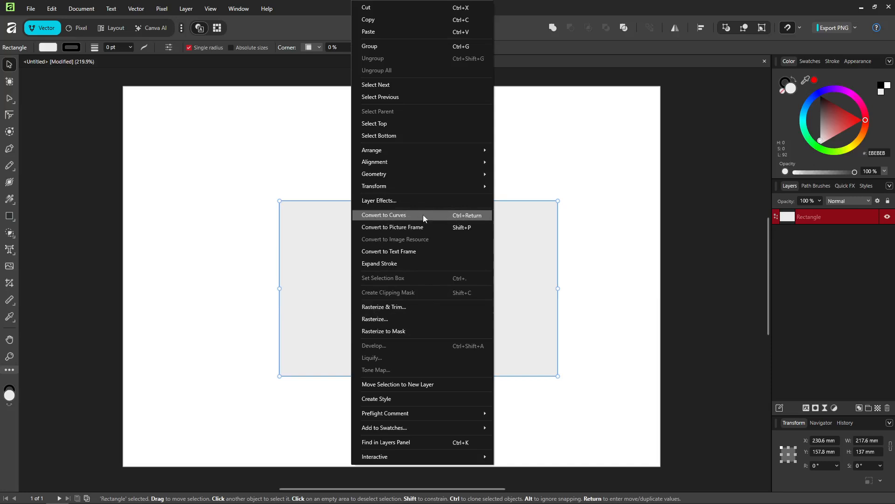
left_click(397, 216)
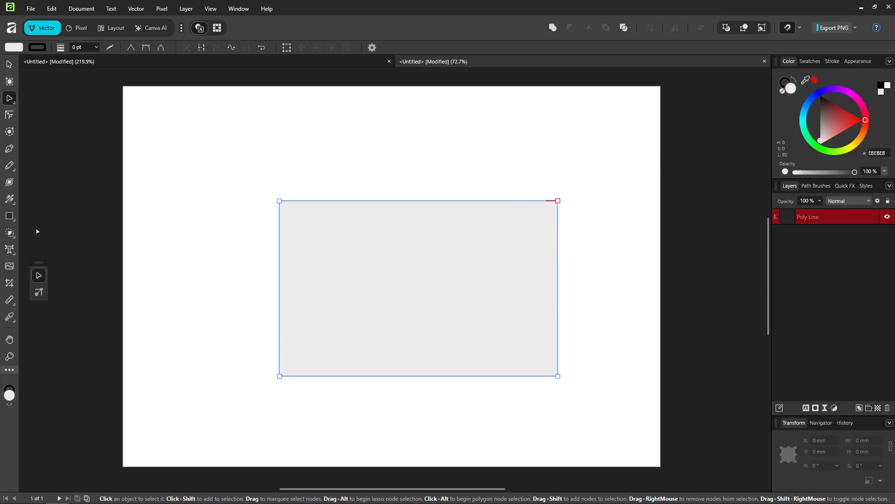
Switch to the Node Tool and drag the top-right corner up and the top-left corner inward to slant the shape
left_click(13, 104)
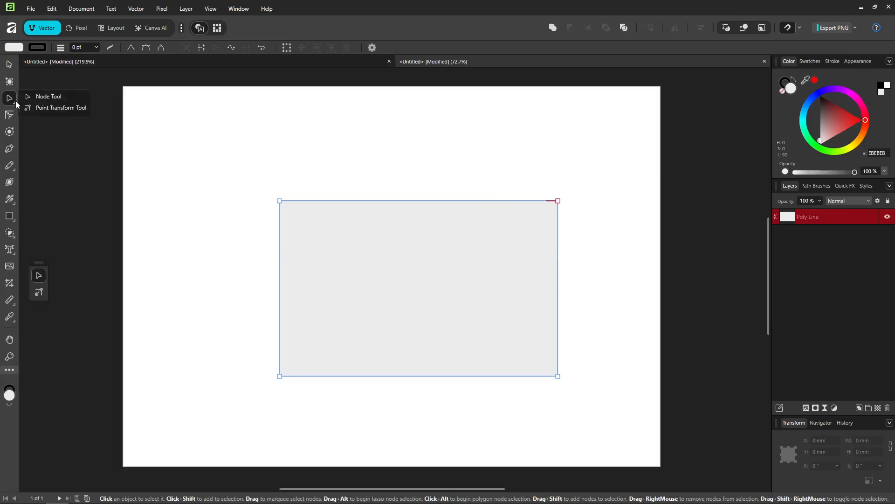
left_click(47, 97)
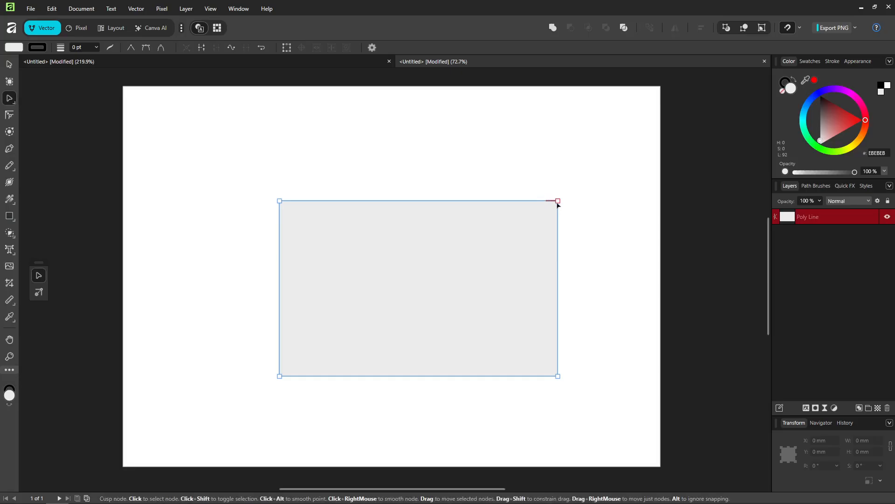
mouse_move(558, 204)
left_mouse_down()
mouse_move(544, 191)
mouse_move(580, 210)
mouse_move(563, 209)
mouse_move(563, 199)
left_mouse_up()
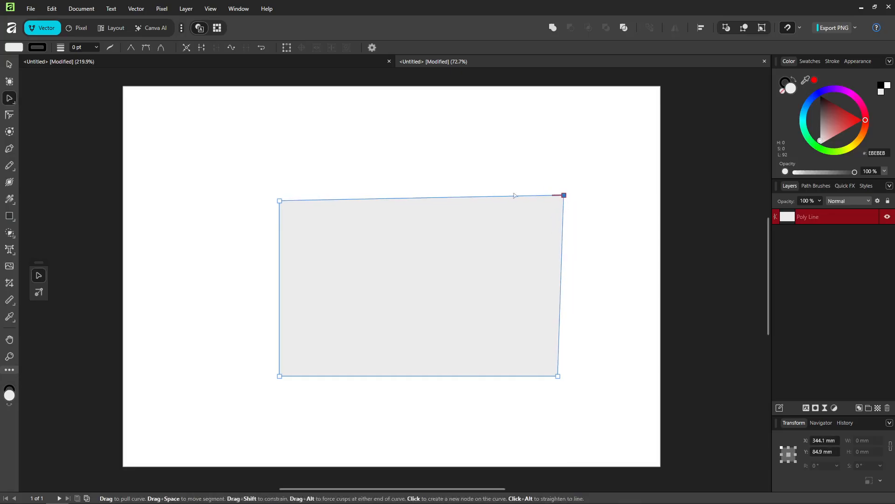
left_click_drag(280, 201, 328, 203)
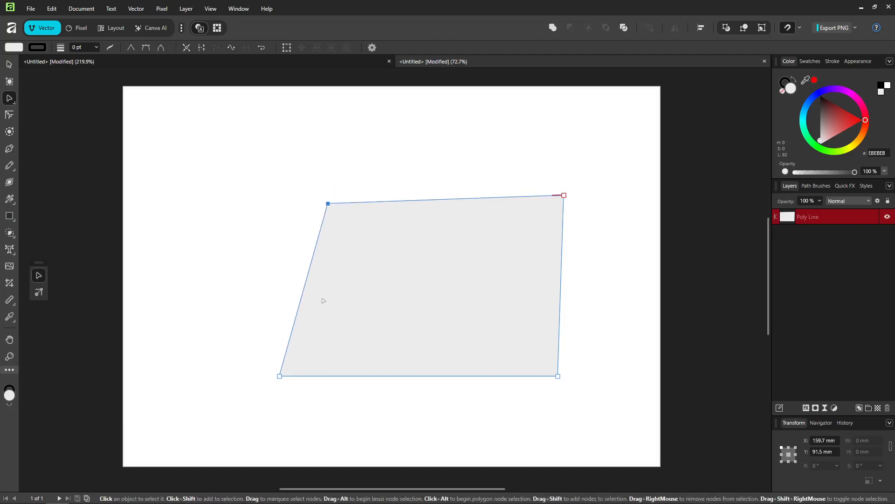
left_click(275, 377)
left_click(358, 272)
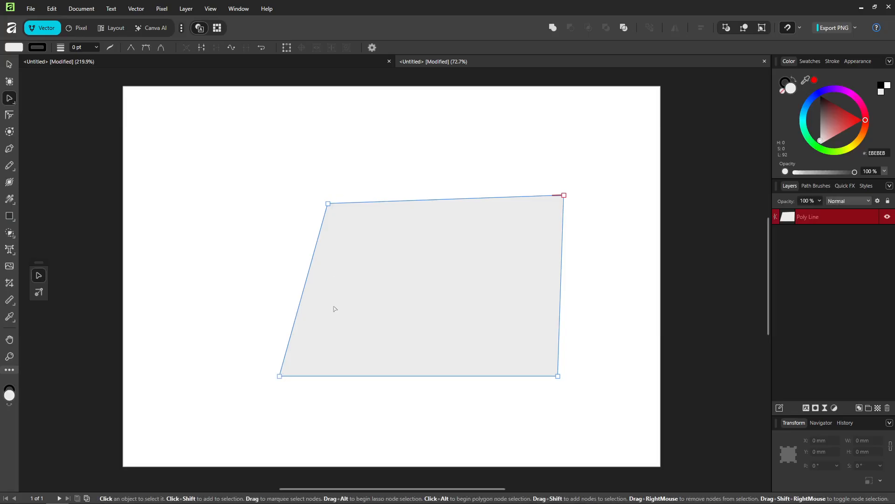
Select the top-left and bottom-left corner nodes and move them together up and to the left
left_click(279, 376)
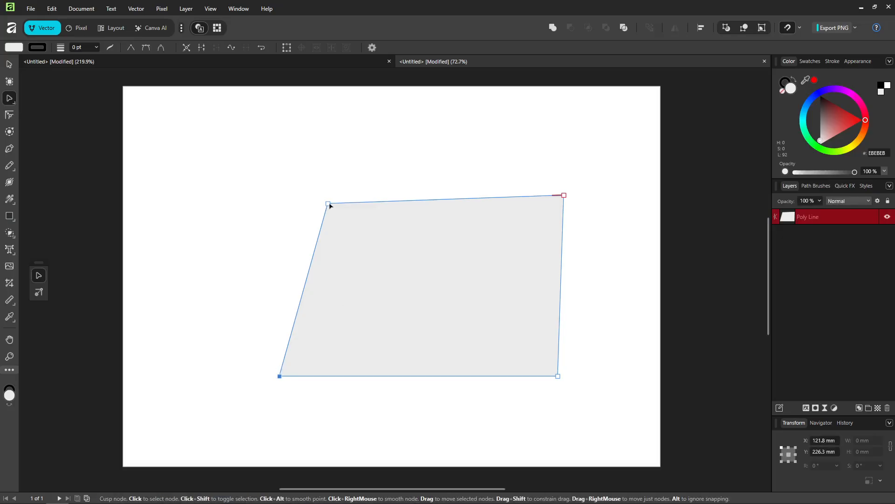
left_click(329, 205, "shift")
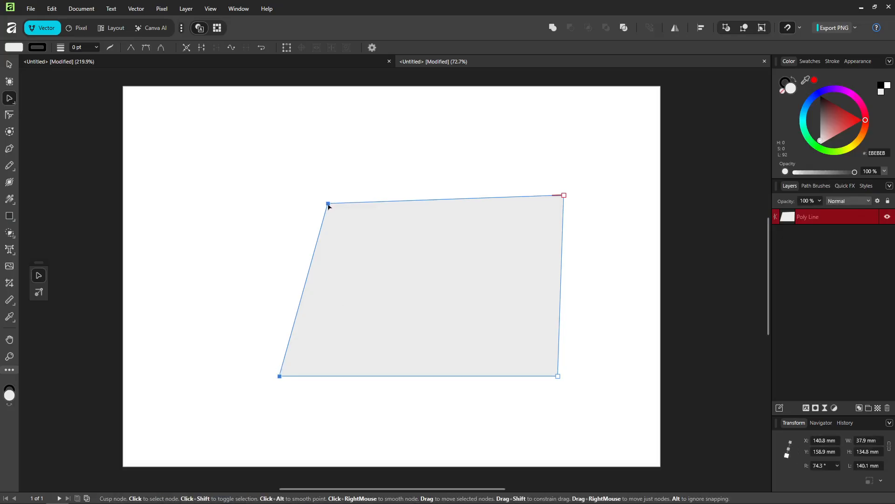
left_click_drag(328, 205, 306, 185)
left_click(480, 262)
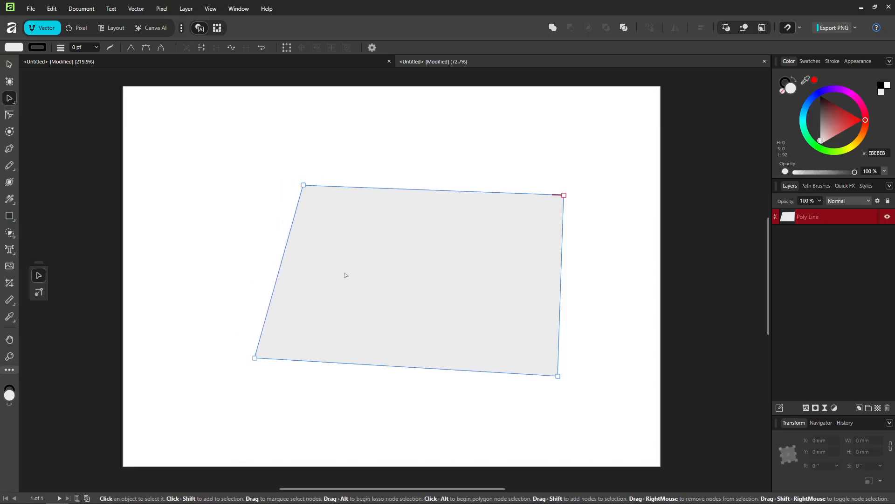
Drag each corner node outward to widen the shape into a larger slanted parallelogram
left_click_drag(255, 358, 230, 367)
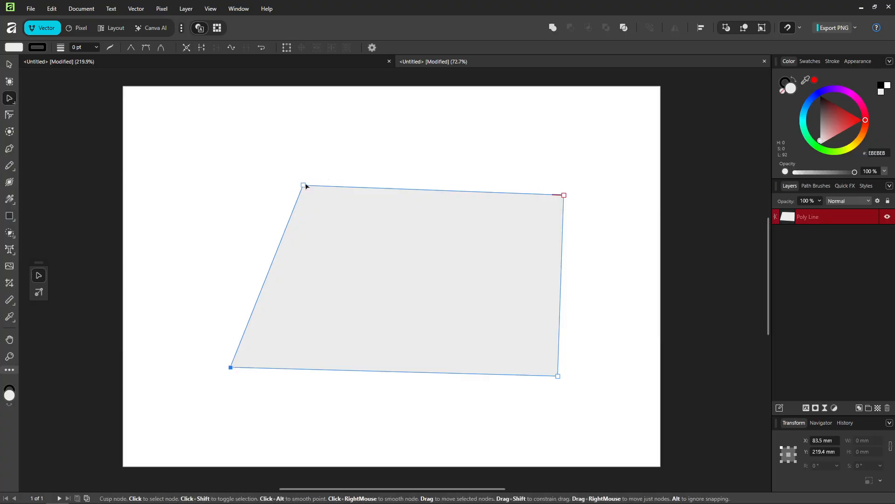
left_click_drag(306, 186, 308, 178)
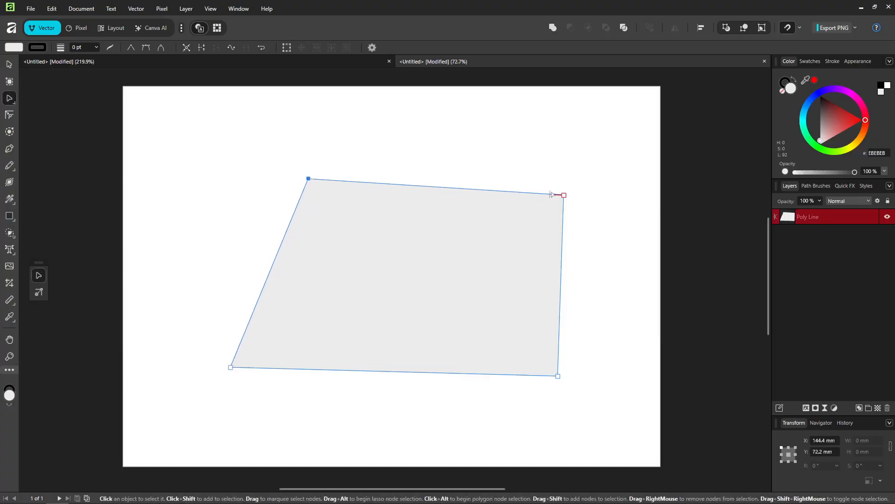
left_click_drag(566, 195, 576, 183)
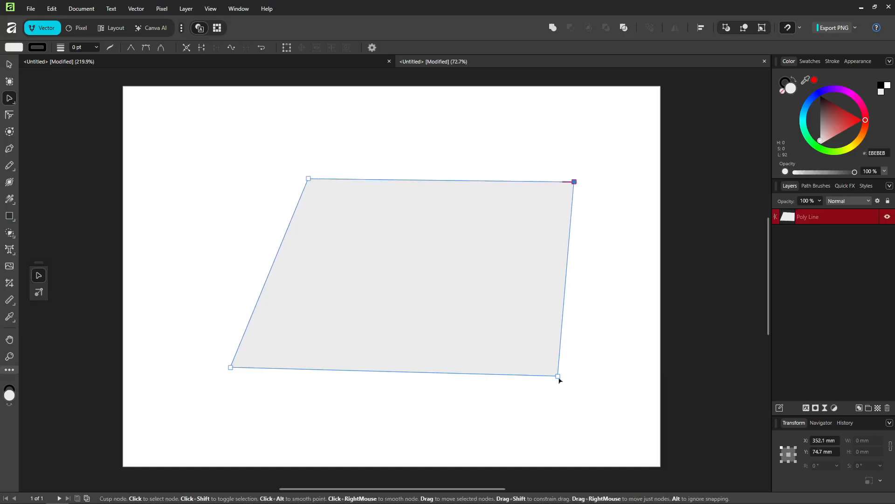
left_click_drag(558, 377, 523, 387)
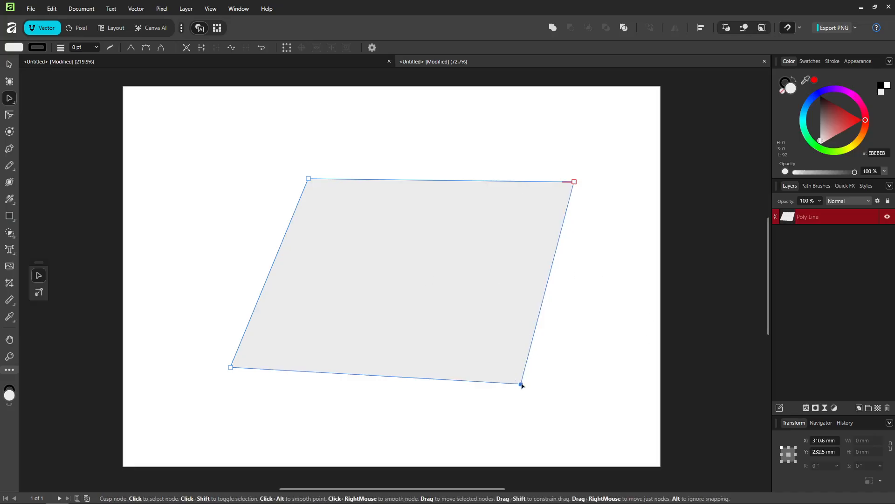
left_click_drag(523, 386, 533, 375)
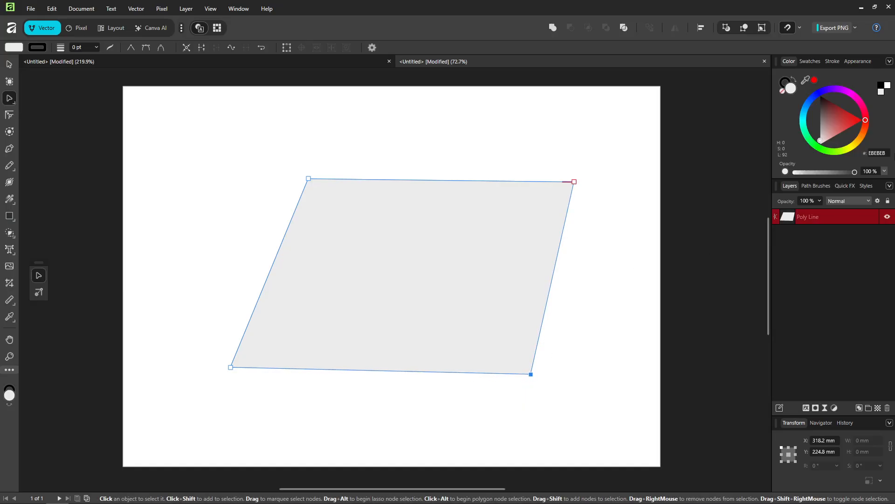
left_click(550, 289)
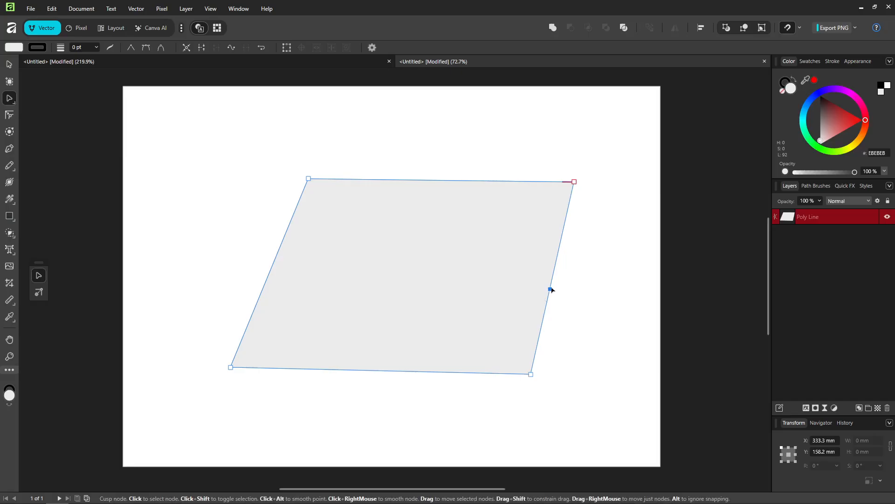
mouse_move(552, 290)
left_mouse_down()
mouse_move(601, 305)
mouse_move(555, 294)
mouse_move(507, 269)
mouse_move(555, 277)
left_mouse_up()
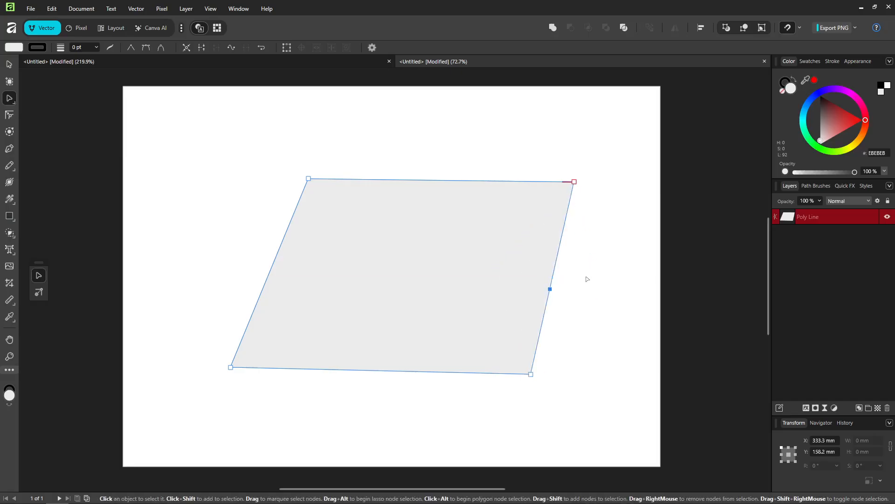
right_click(549, 291)
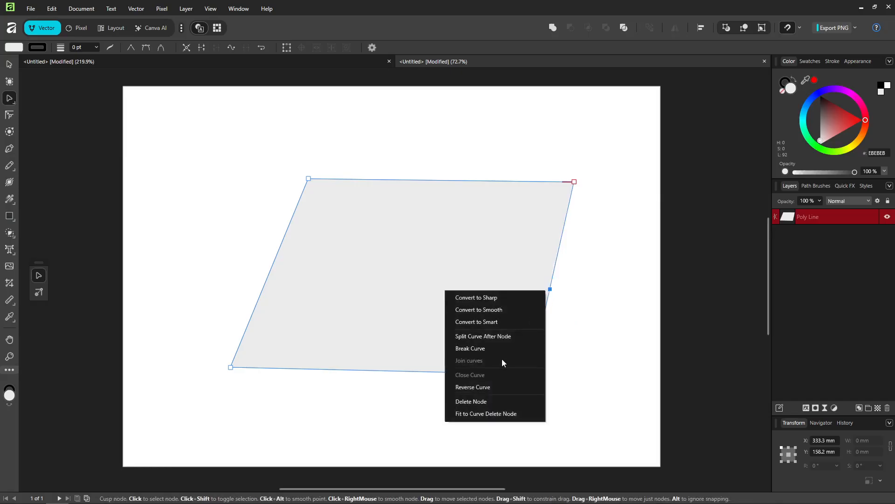
left_click(501, 400)
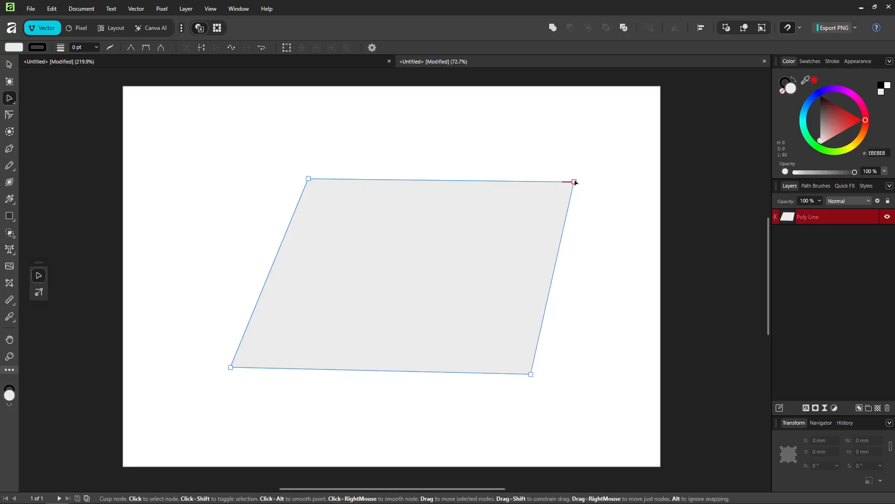
Drag the corner nodes inward to reshape the figure into a smaller, steeper parallelogram
left_click_drag(575, 181, 591, 181)
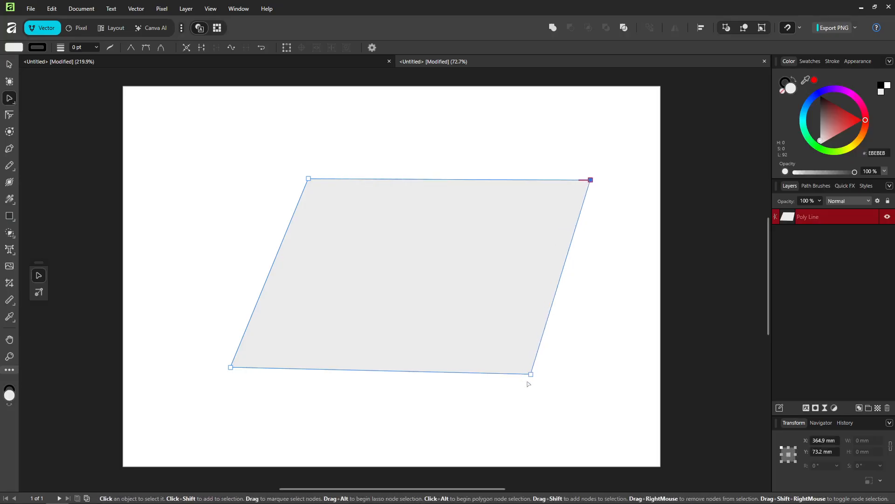
left_click_drag(532, 376, 444, 305)
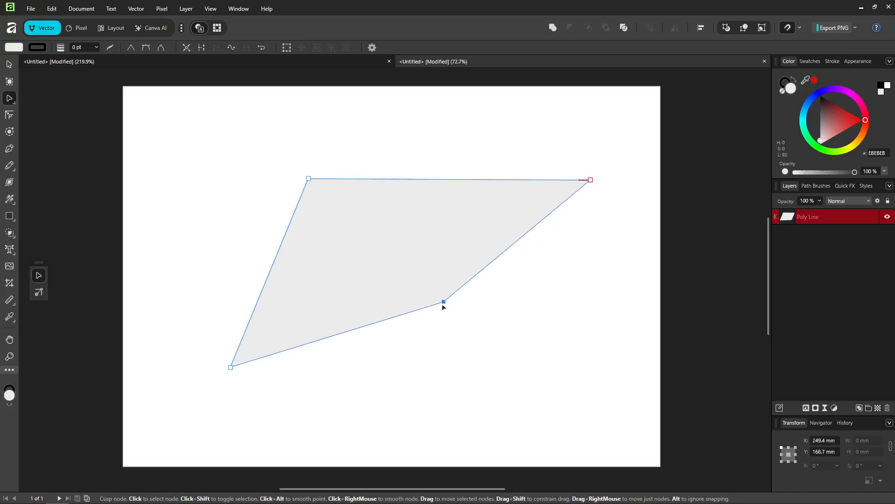
left_click_drag(230, 367, 269, 302)
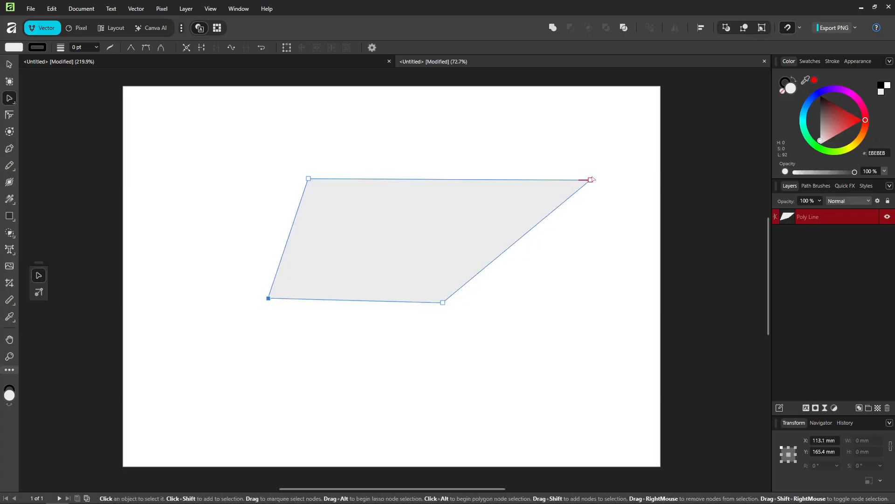
left_click_drag(592, 180, 498, 186)
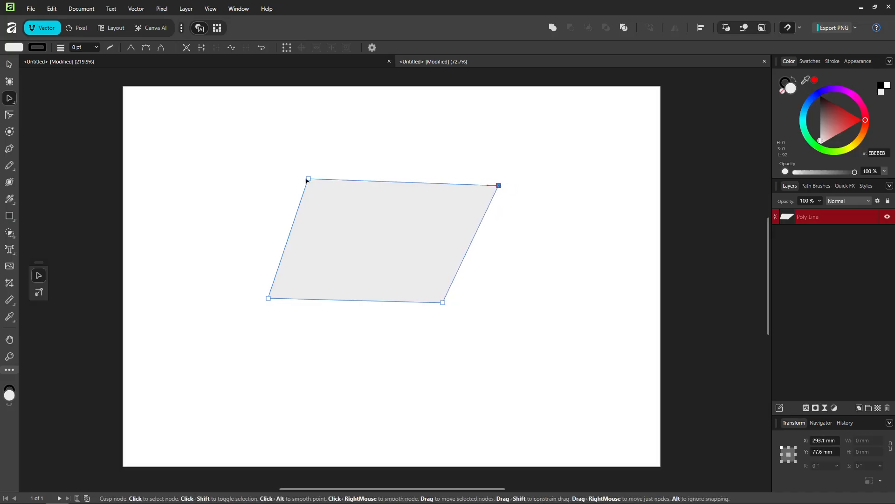
left_click_drag(307, 180, 343, 188)
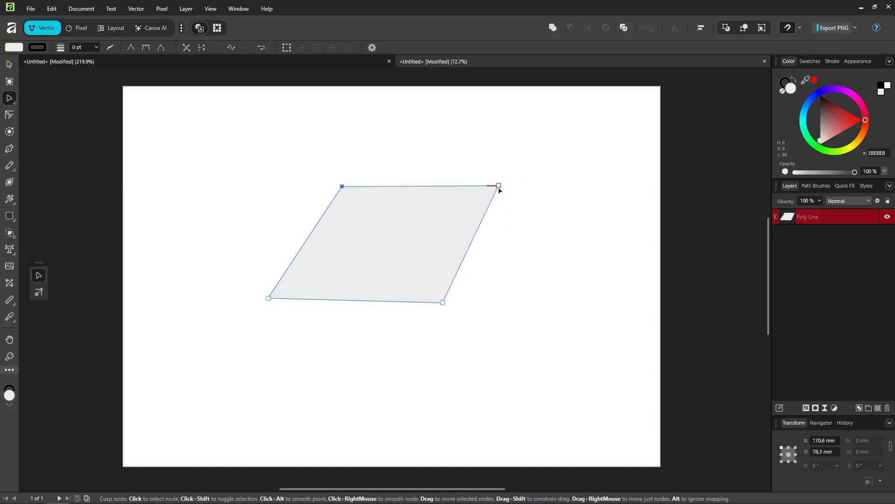
left_click_drag(498, 188, 509, 182)
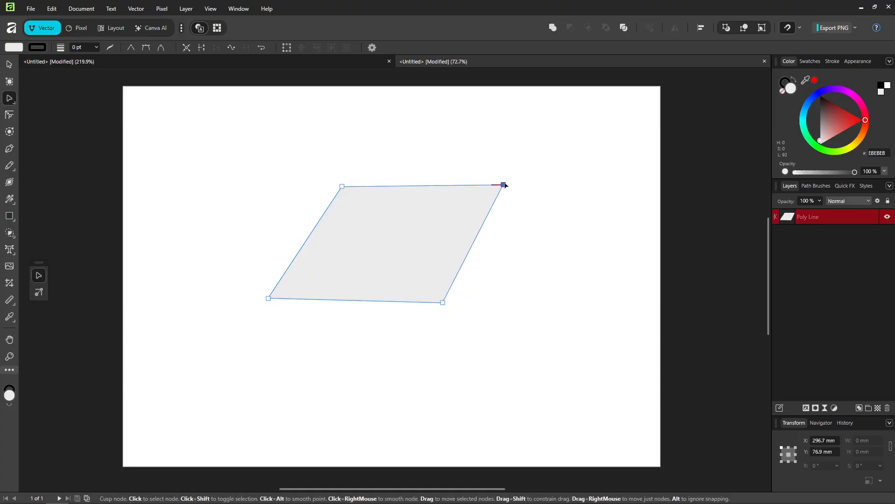
left_click(443, 303)
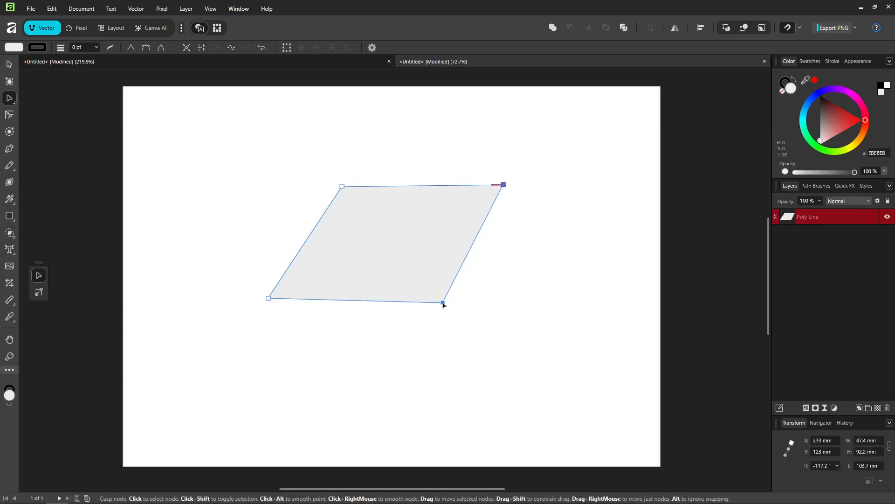
right_click(443, 302)
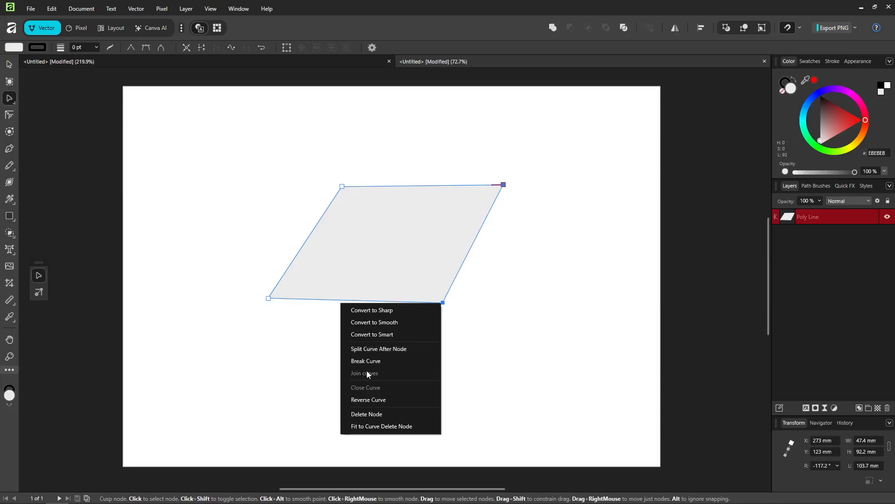
left_click(507, 175)
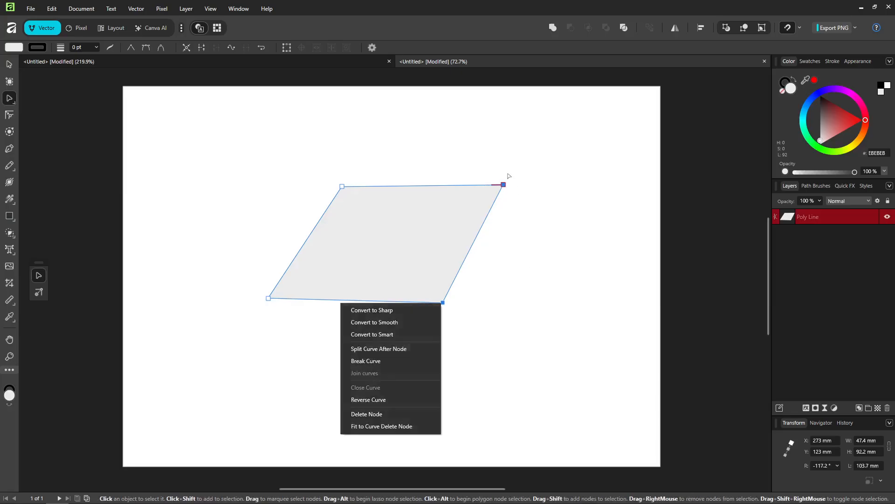
left_click(427, 220)
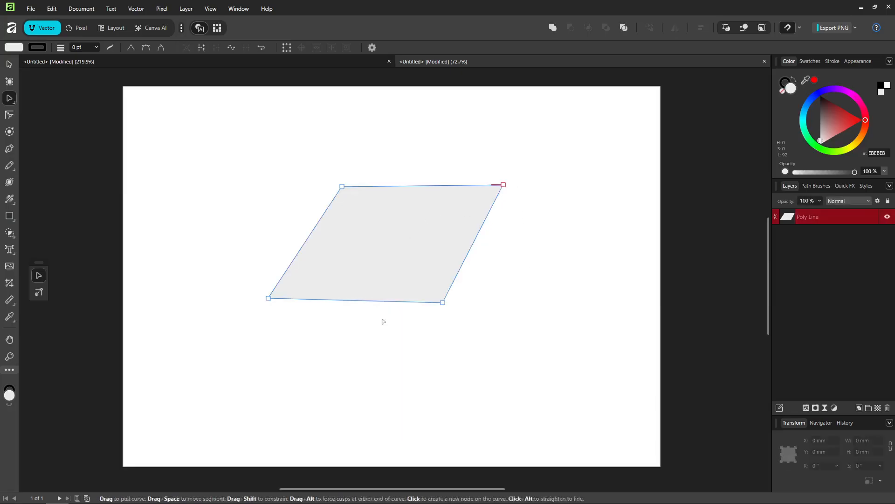
right_click(442, 302)
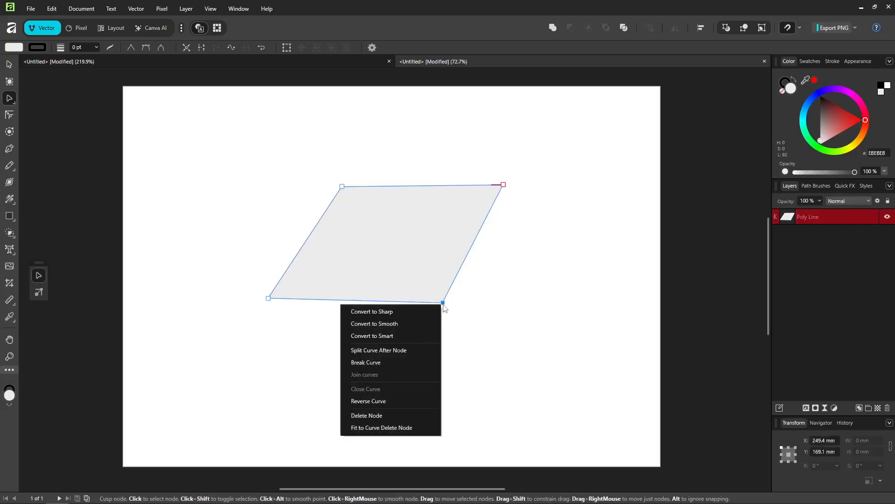
left_click(350, 270)
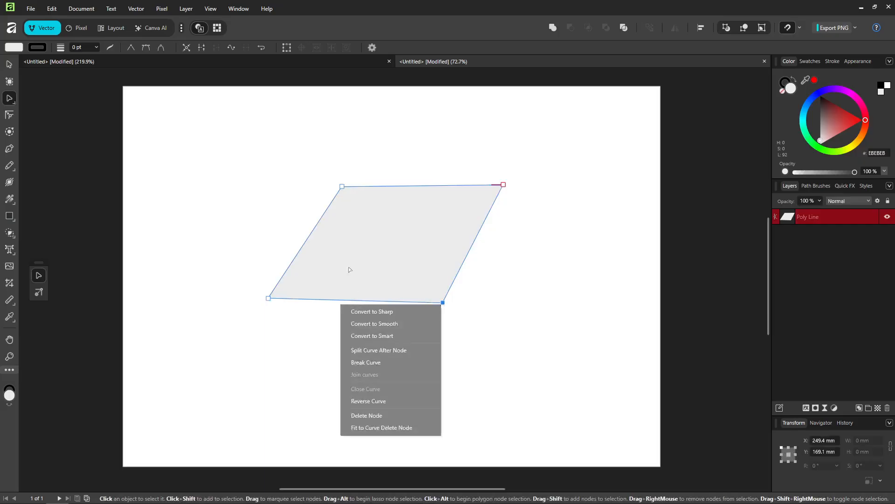
left_click(270, 298)
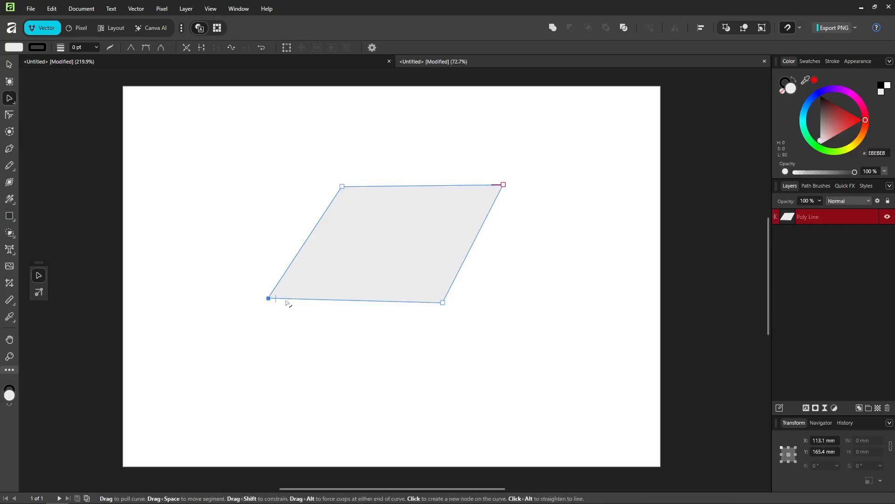
left_click(443, 303, "shift")
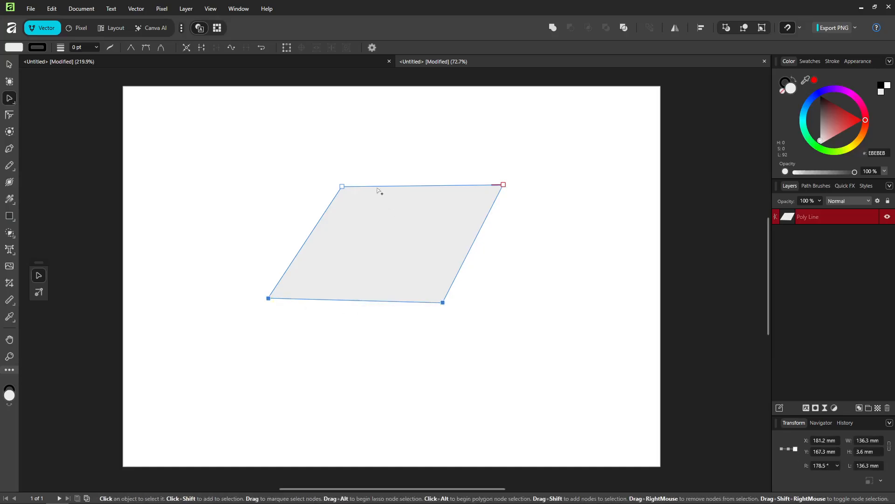
left_click(343, 187, "shift")
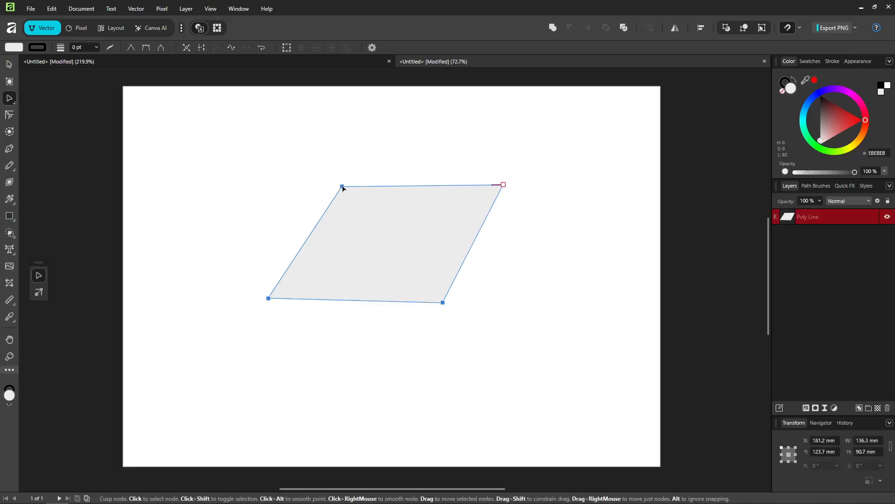
right_click(343, 187)
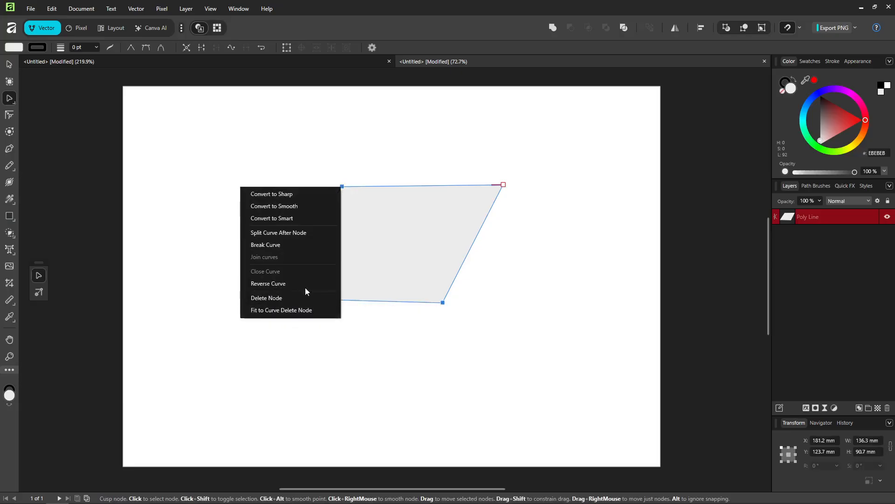
left_click(430, 269)
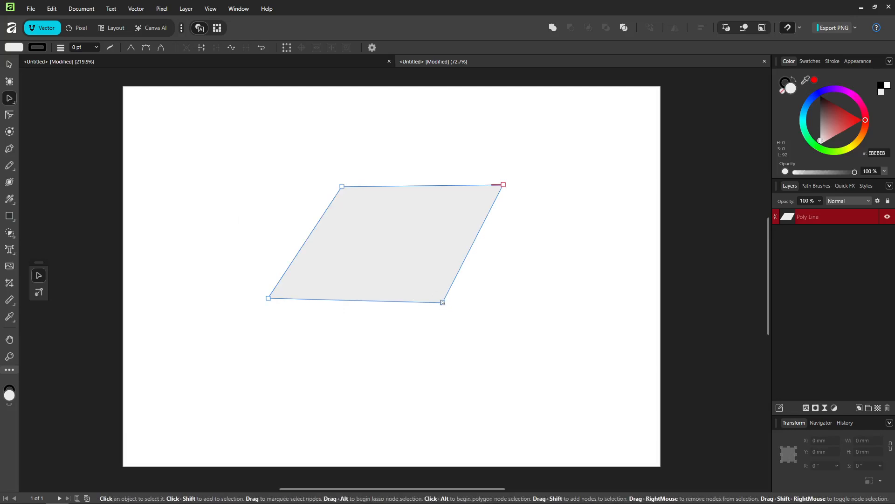
key("v")
left_click(447, 355)
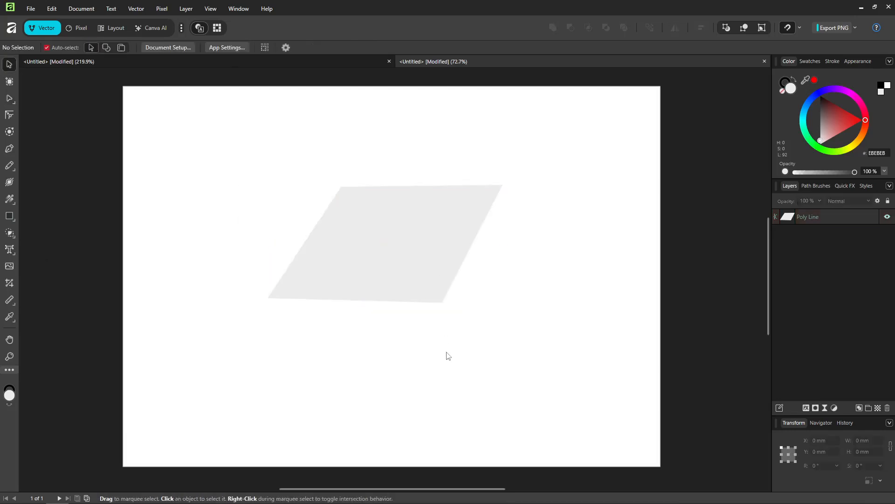
left_click(445, 268)
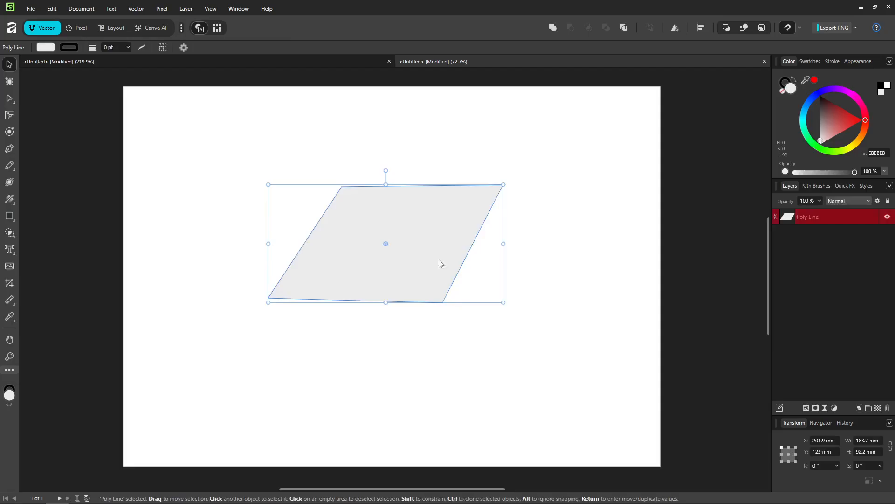
left_click(473, 327)
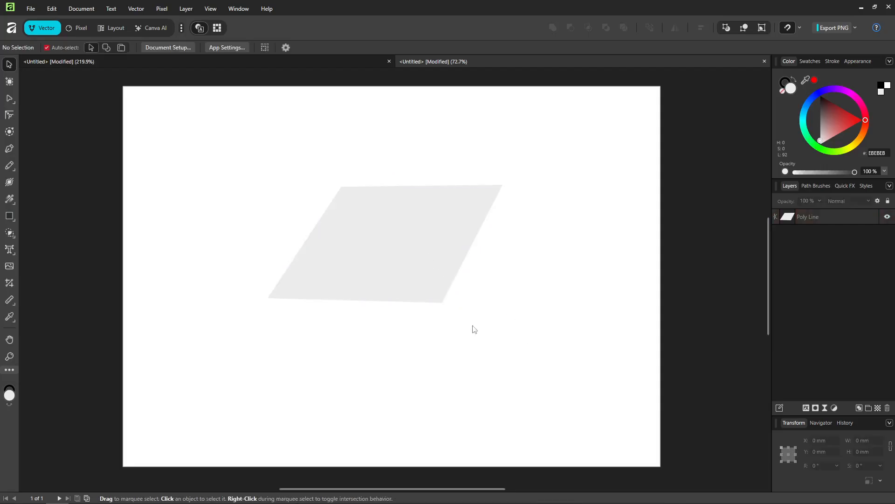
Switch to the Node Tool and move the bottom-right corner node slightly upward
key("a")
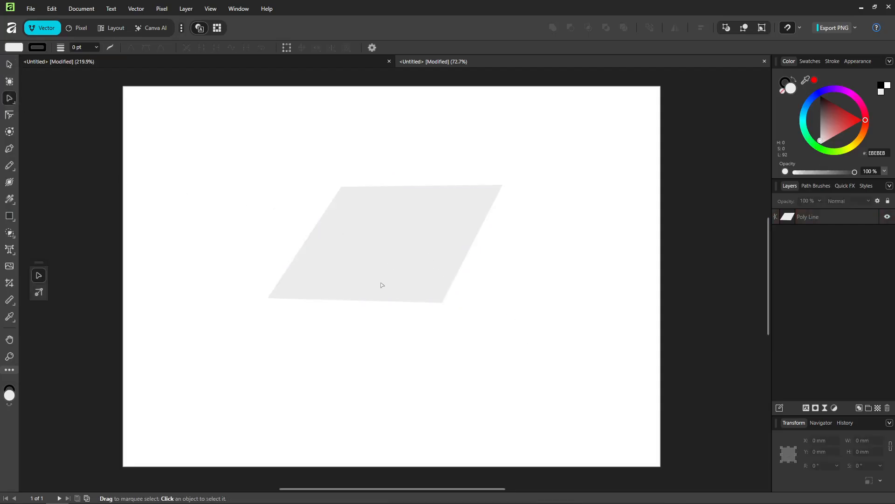
left_click(421, 284)
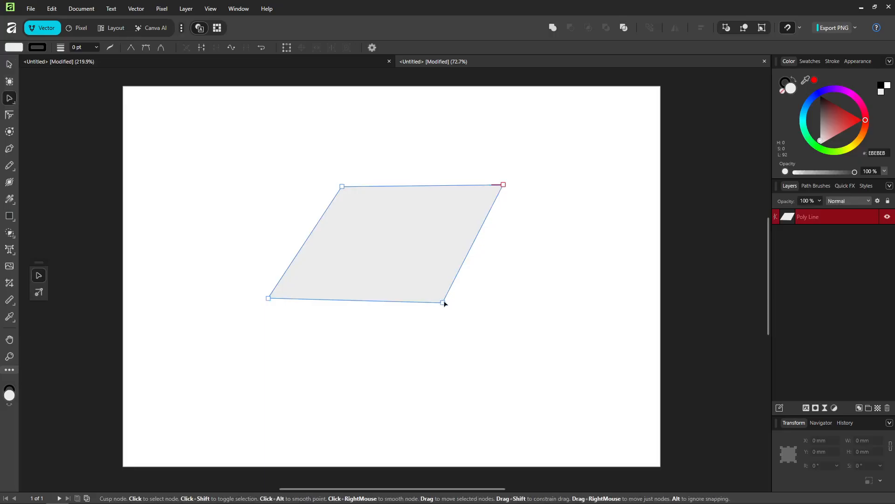
mouse_move(444, 303)
left_mouse_down()
mouse_move(472, 297)
mouse_move(447, 295)
left_mouse_up()
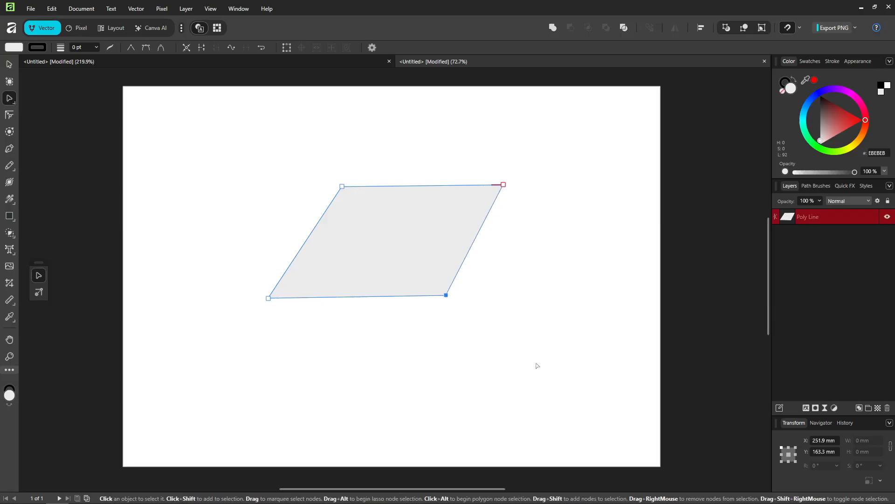